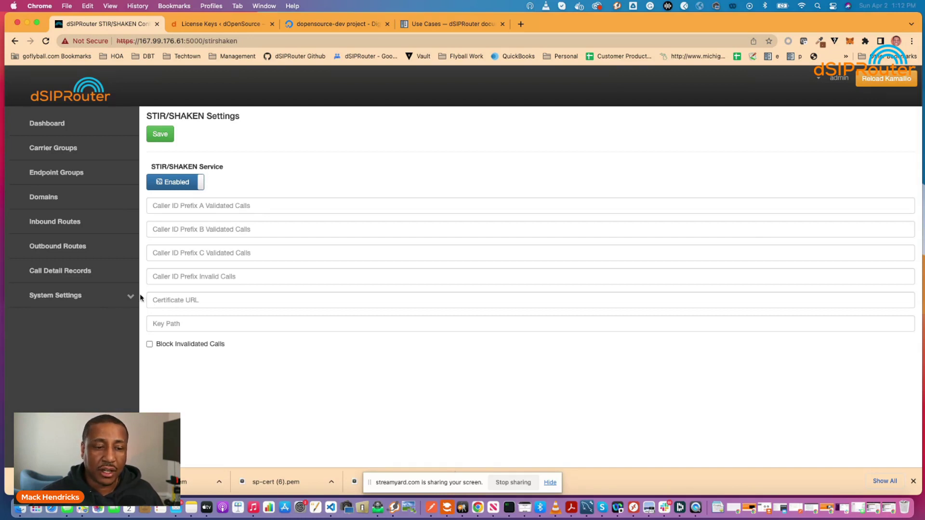
In the server terminal, go to /opt/dsiprouter/resources/stir_shaken and list its contents
left_click(510, 510)
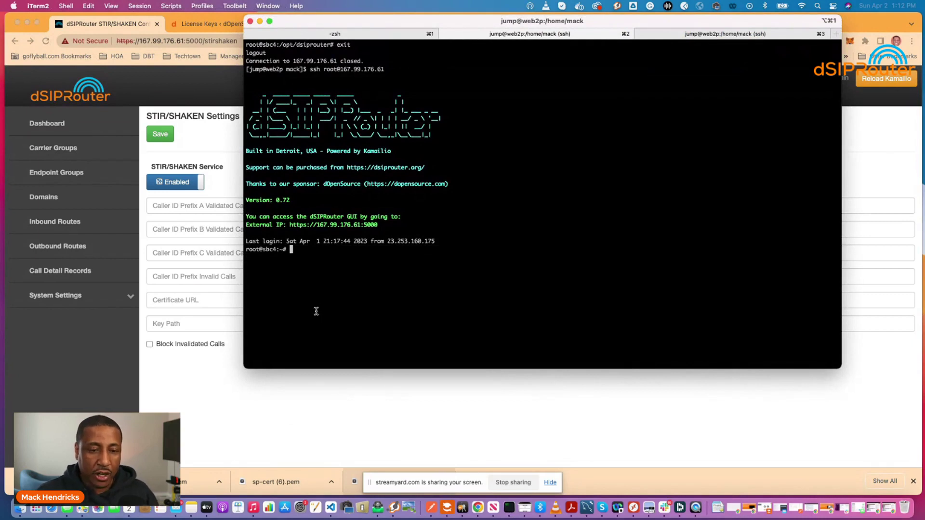
type("cd /opt/")
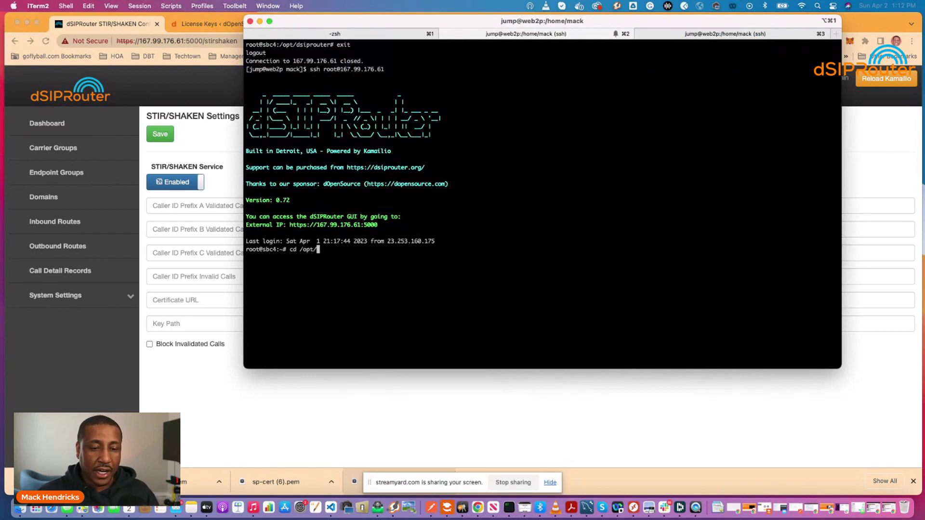
type("dsiprouter/reso")
key("Tab")
key("Return")
type("ls")
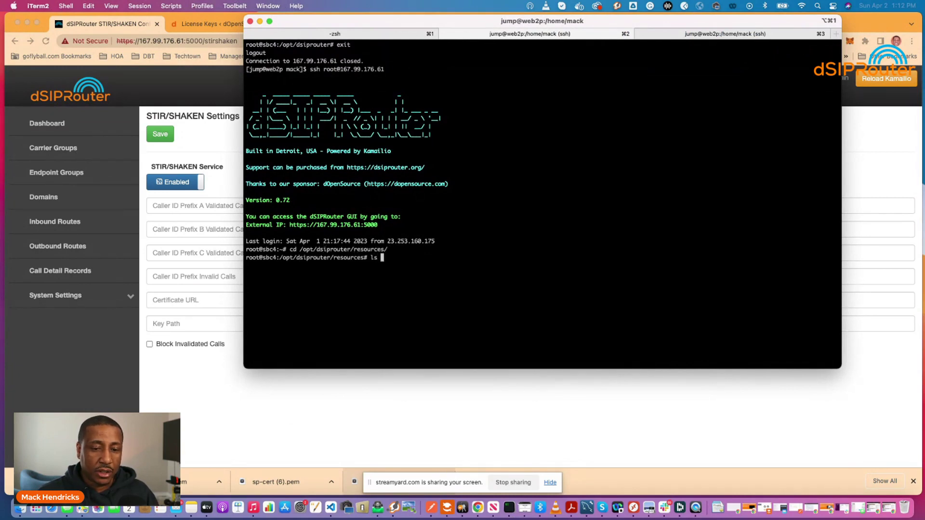
type(" -l")
key("Return")
type("cd sti")
key("Tab")
key("Return")
type("ls -l")
key("Return")
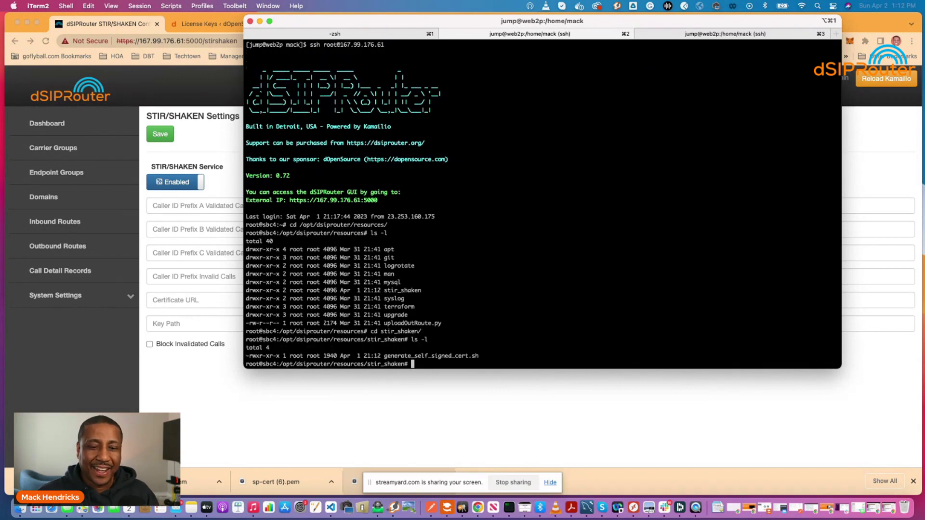
Run ./generate_self_signed_cert.sh, accepting the default answers and leaving the email blank
type("./g")
key("Tab")
key("Return")
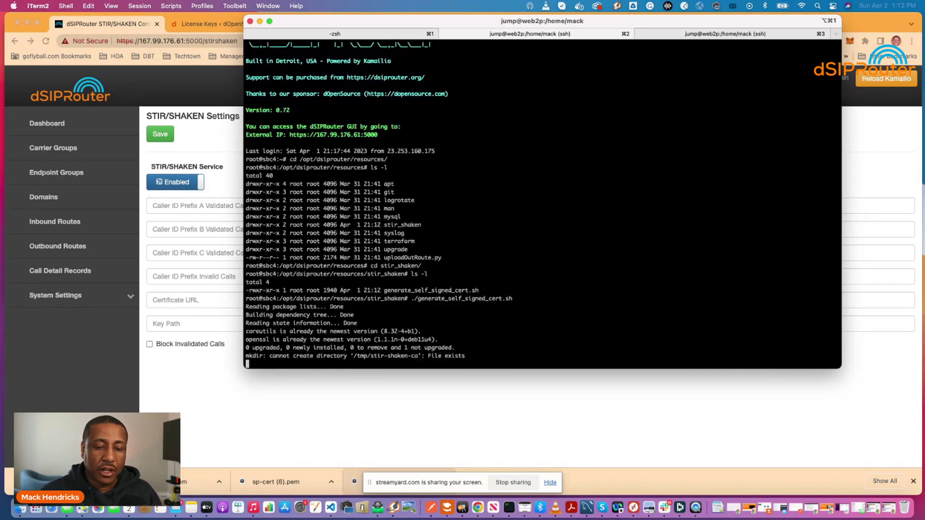
key("Return")
key("Return")
key("Return")
key("Return")
key("Return")
key("Return")
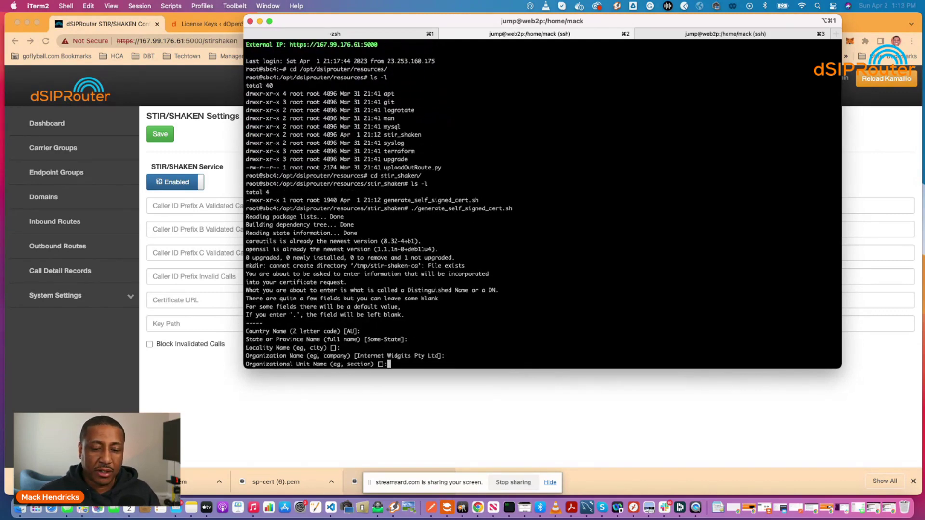
key("Return")
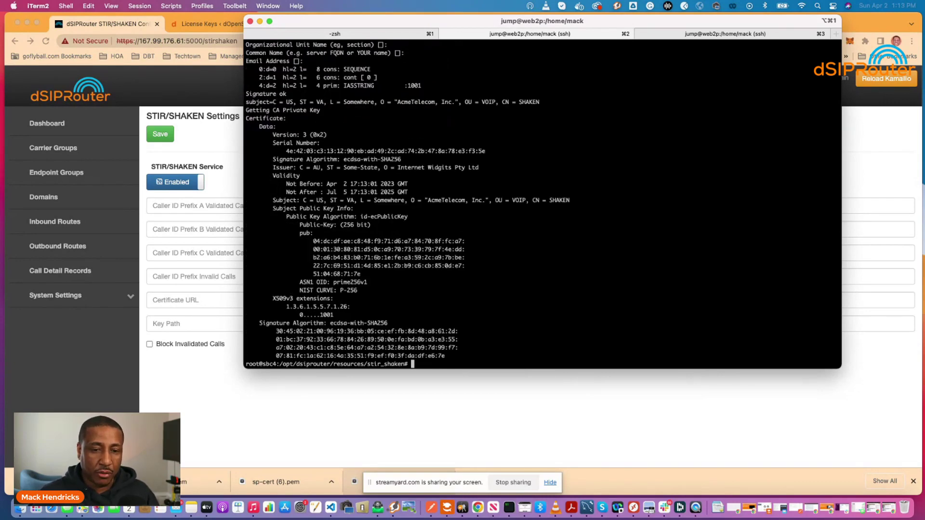
Change to /etc/dsiprouter/certs/stirshaken and list the generated sp-cert.pem and sp-key.pem files
type("c")
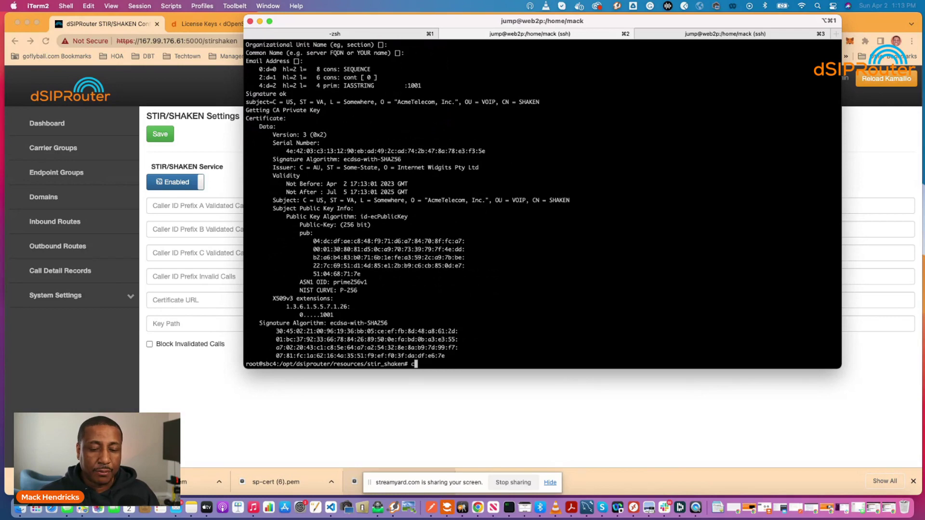
type("d /opt")
key("BackSpace")
key("BackSpace")
key("BackSpace")
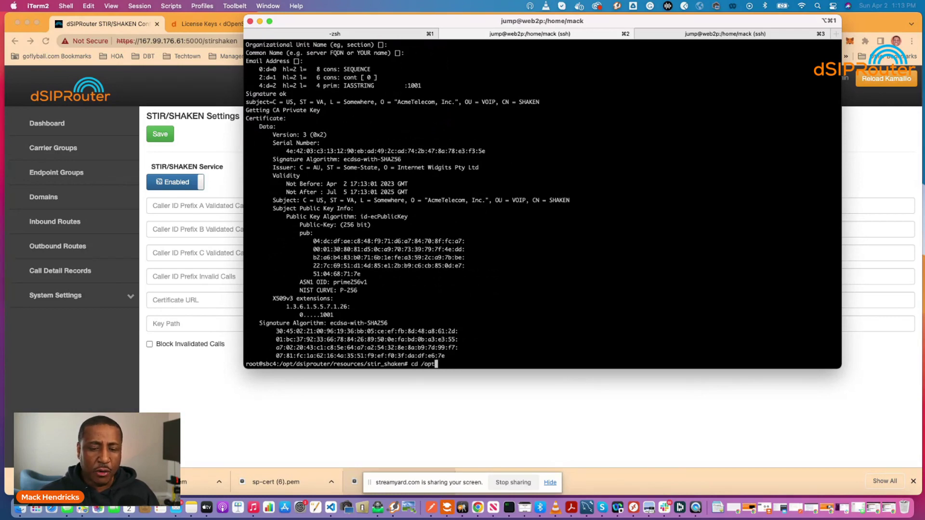
type("etc/ds")
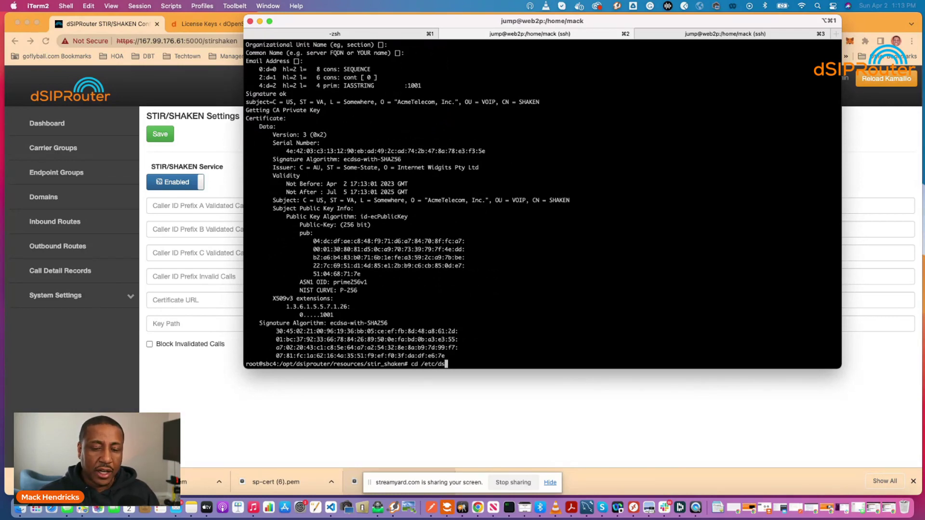
key("Tab")
type("cer")
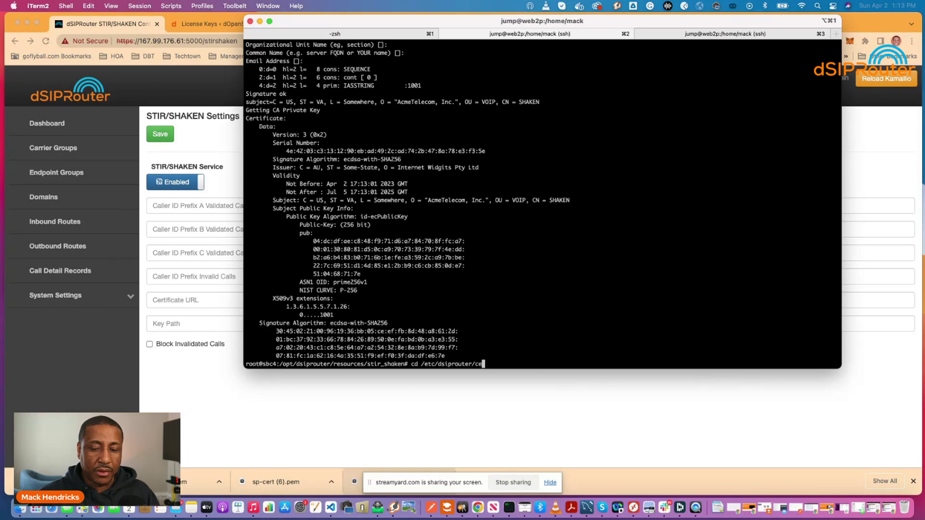
key("Tab")
type("sit")
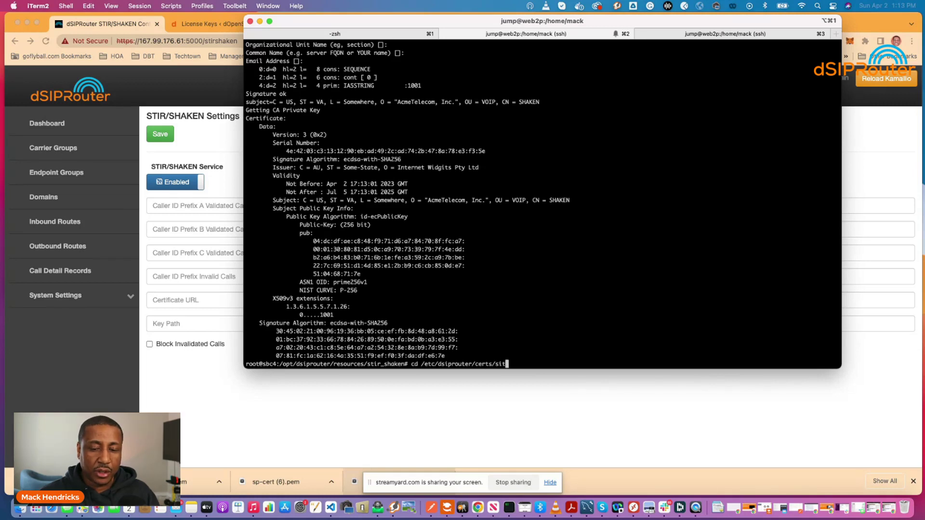
key("BackSpace")
key("BackSpace")
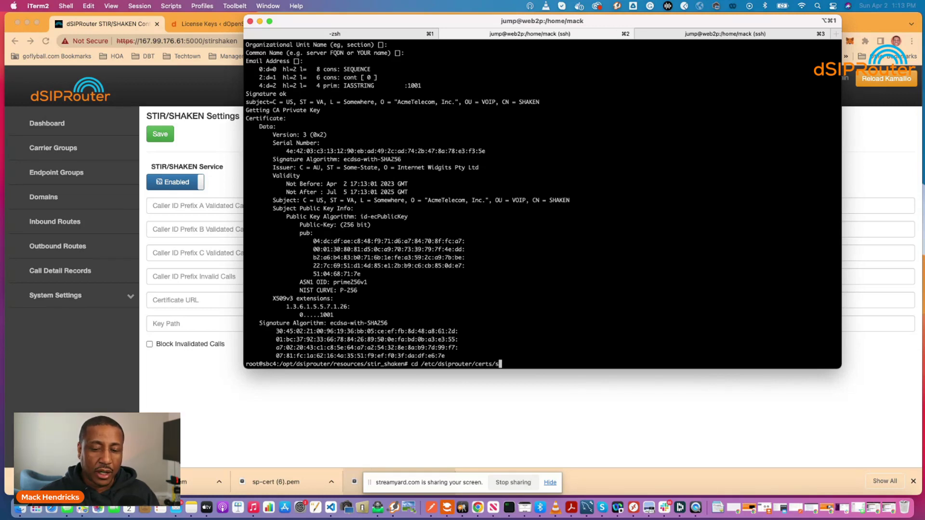
type("t")
key("Tab")
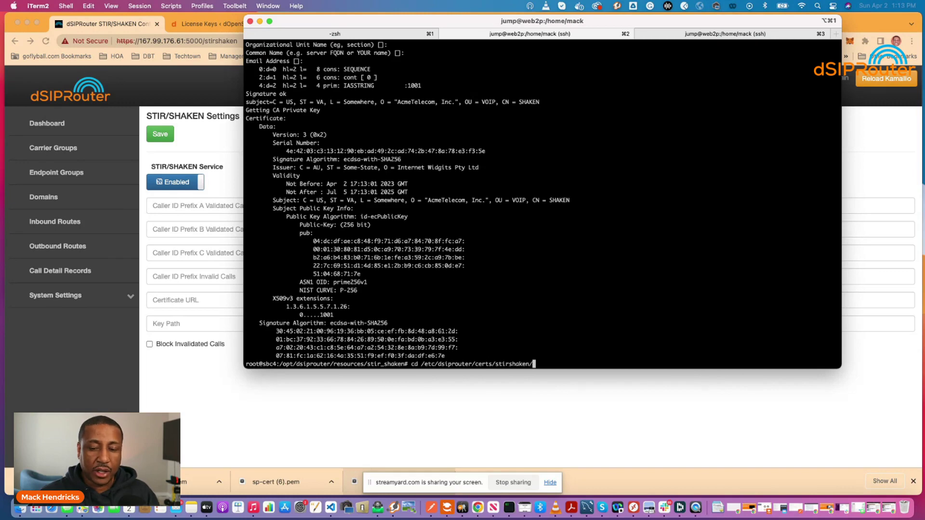
key("Return")
type("ls -l")
key("Return")
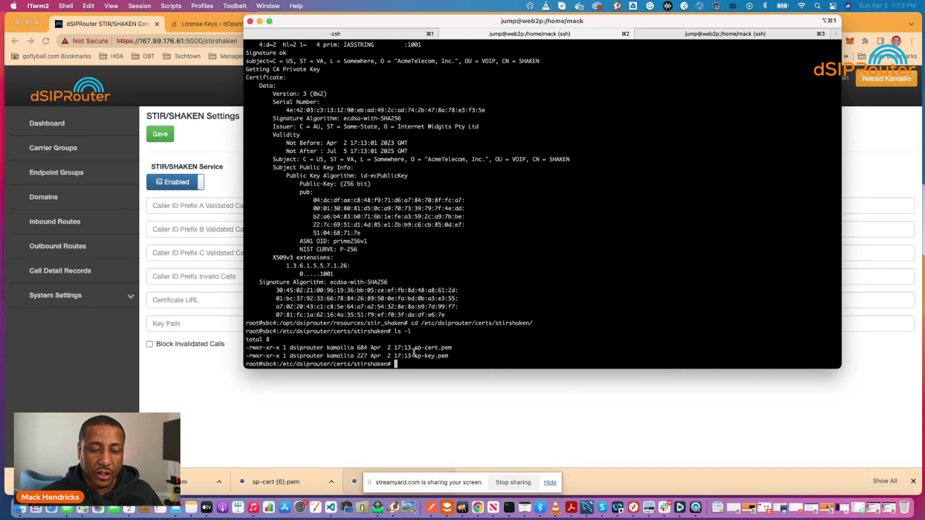
Check the sp-cert.pem file name, then return to the STIR/SHAKEN settings page in Chrome
left_click_drag(413, 348, 455, 347)
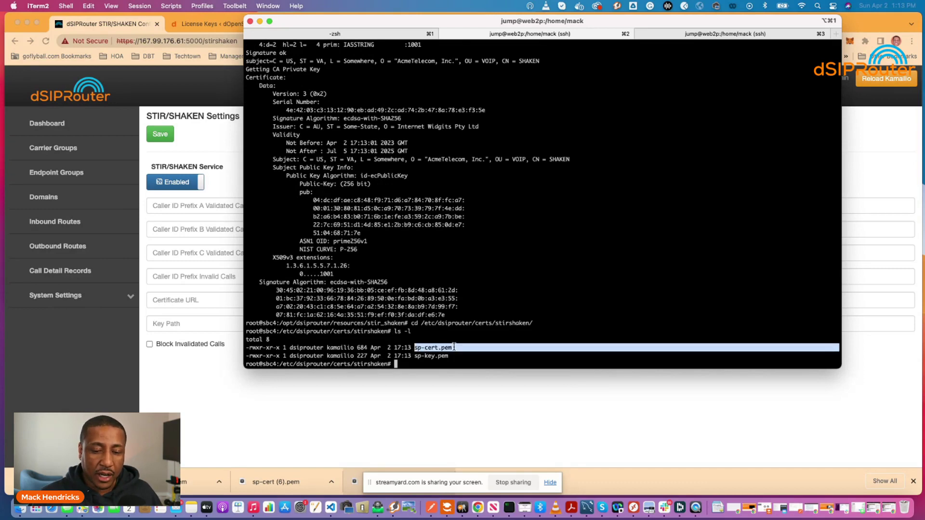
left_click(435, 355)
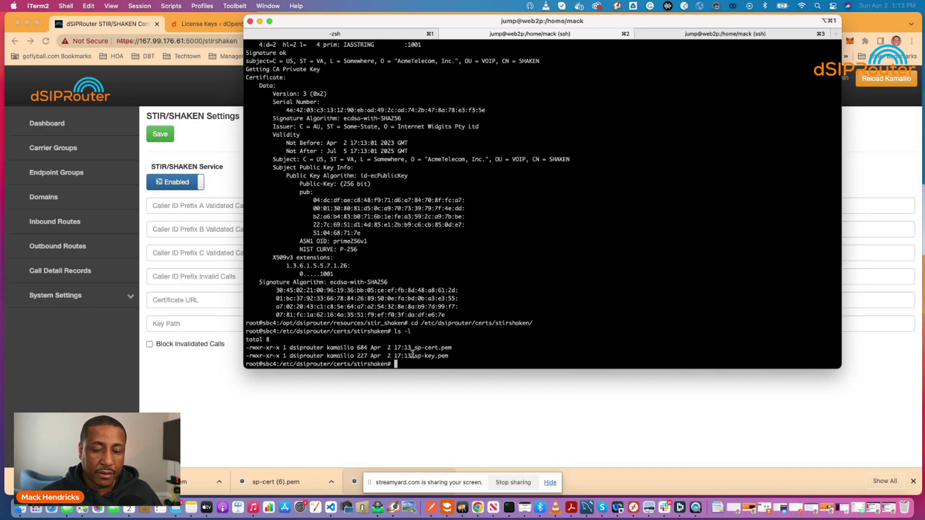
left_click(178, 300)
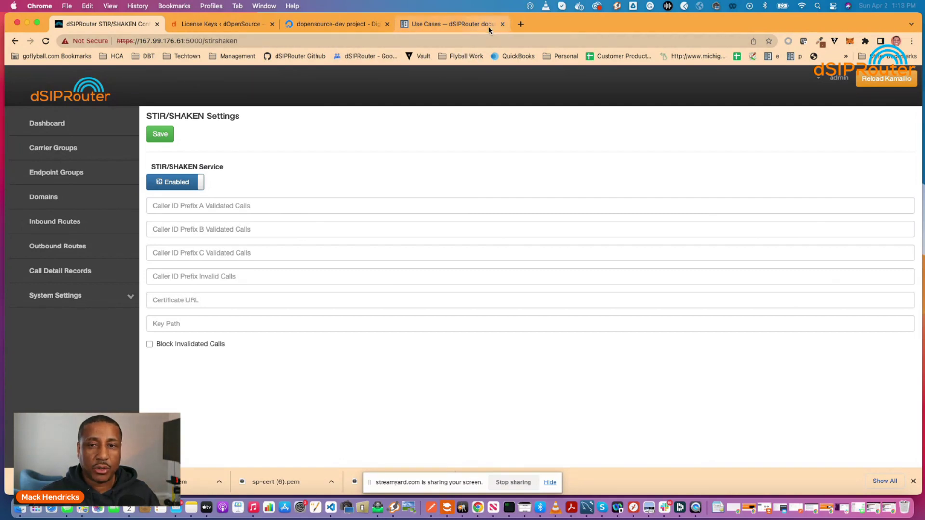
left_click(255, 41)
key("super+c")
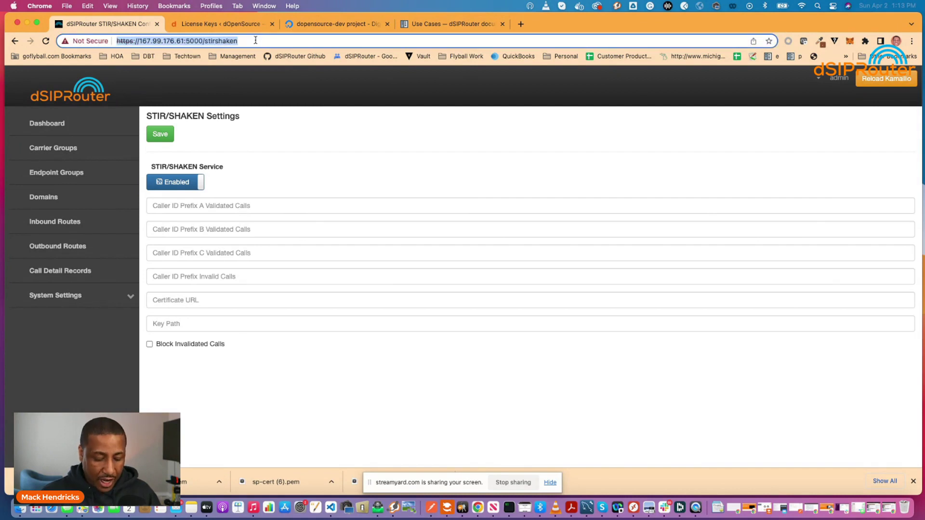
left_click(520, 24)
key("super+v")
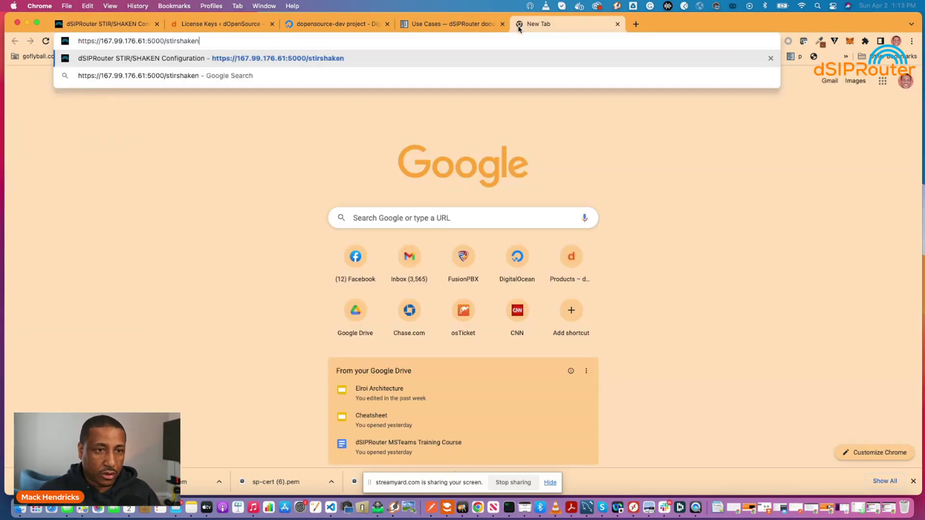
type("_certs/sp-cert.pem")
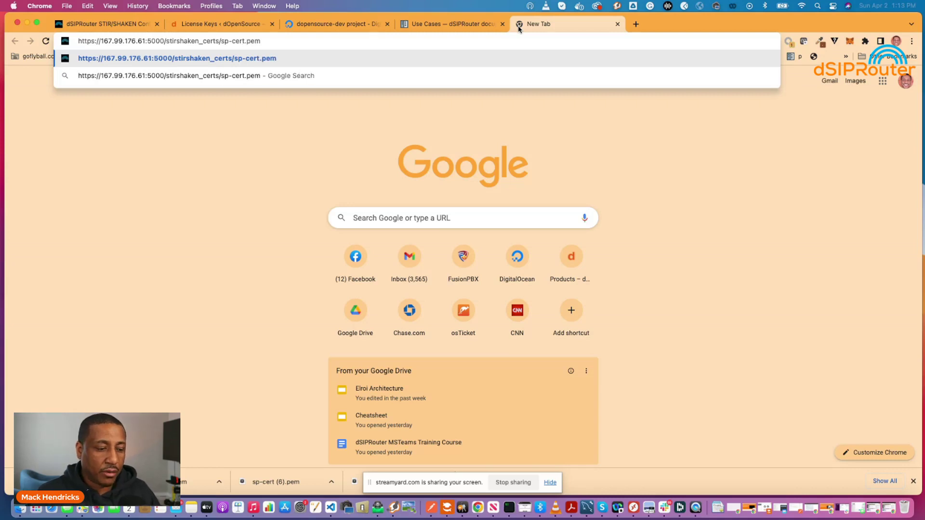
key("Return")
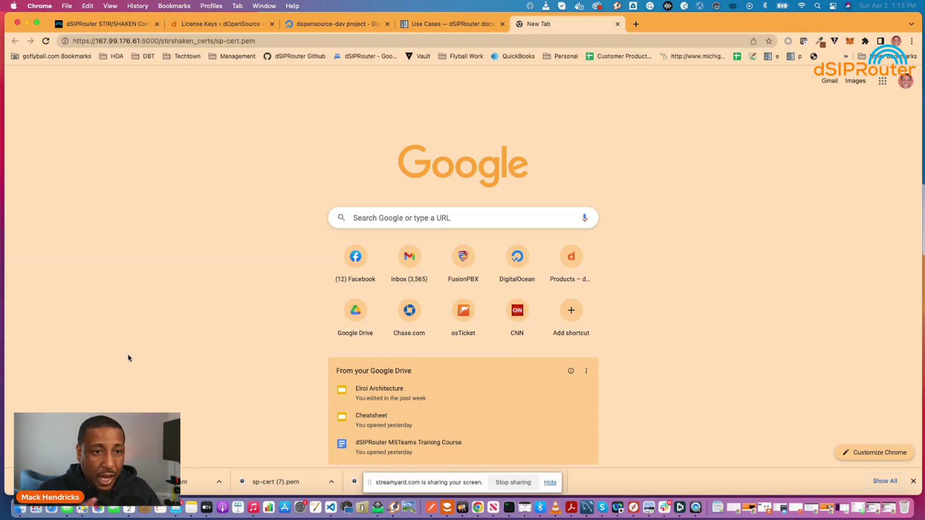
left_click(256, 42)
key("super+c")
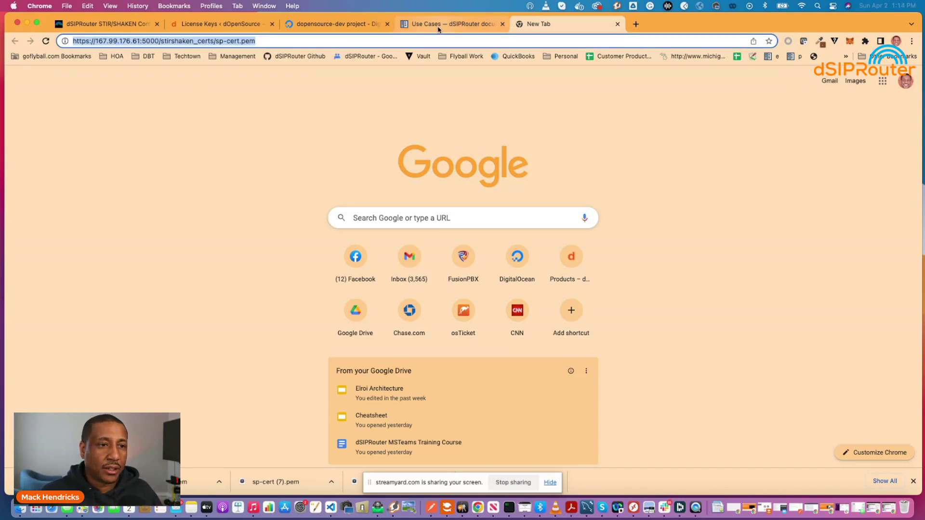
left_click(128, 26)
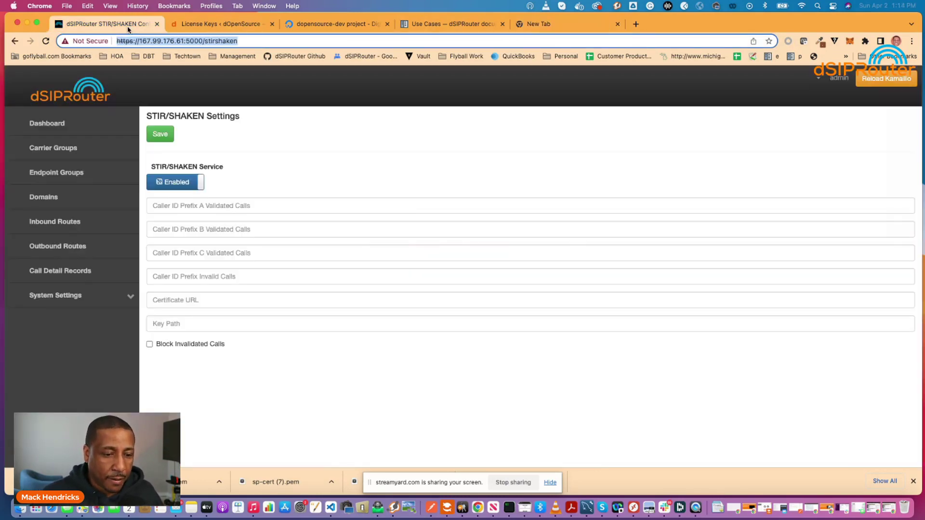
Set Certificate URL to the sp-cert.pem address and Key Path to /etc/dsiprouter/certs/stirshaken/sp-key.pem, save, and reload Kamailio
left_click(173, 301)
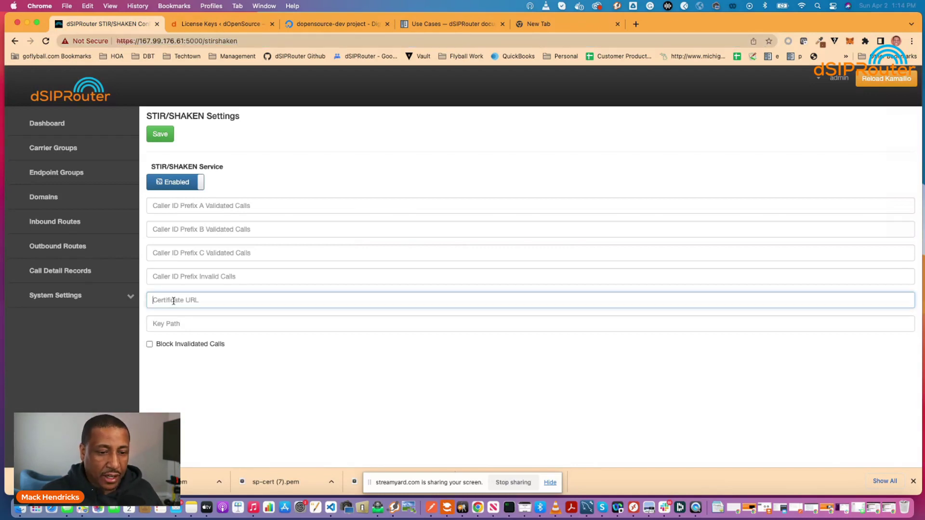
key("super+v")
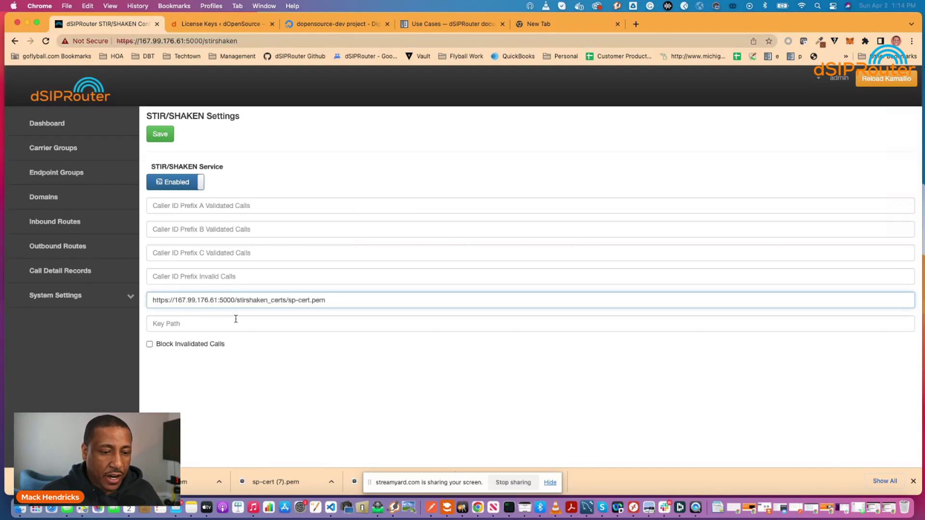
left_click(197, 325)
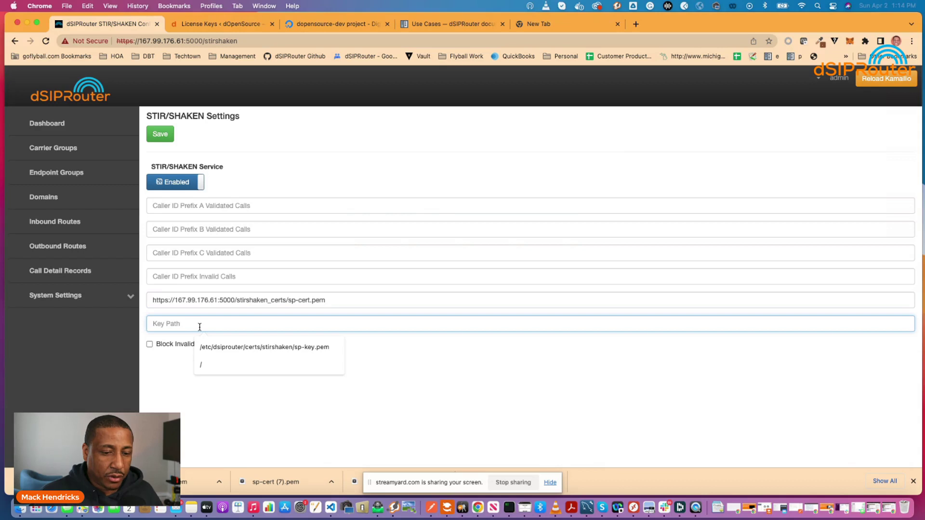
left_click(224, 348)
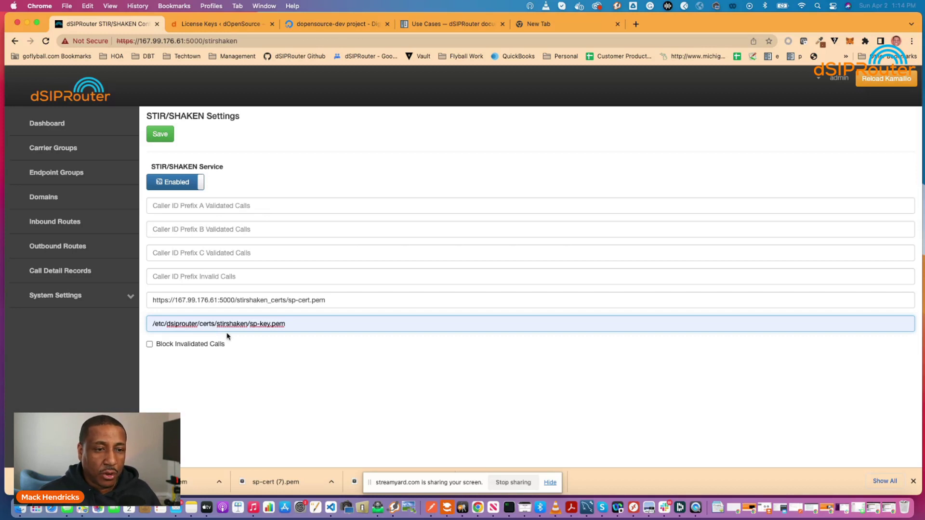
left_click(162, 137)
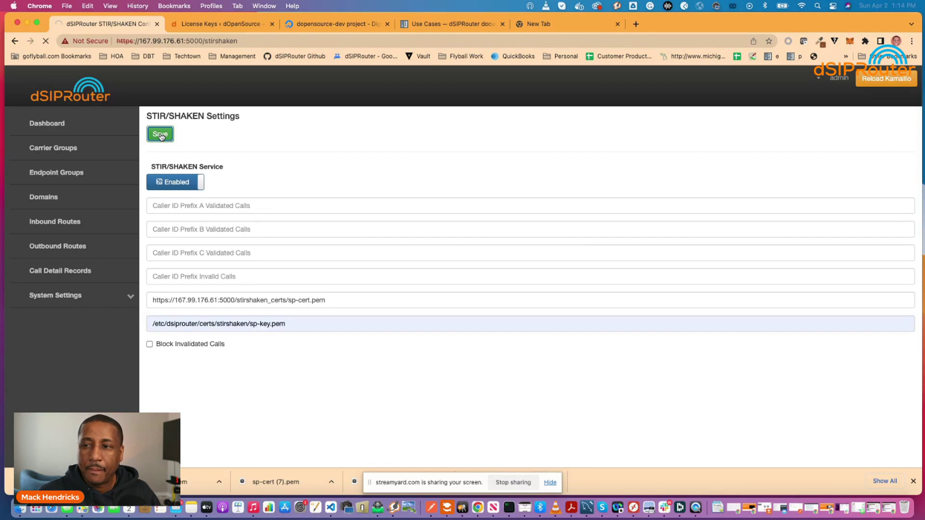
left_click(867, 82)
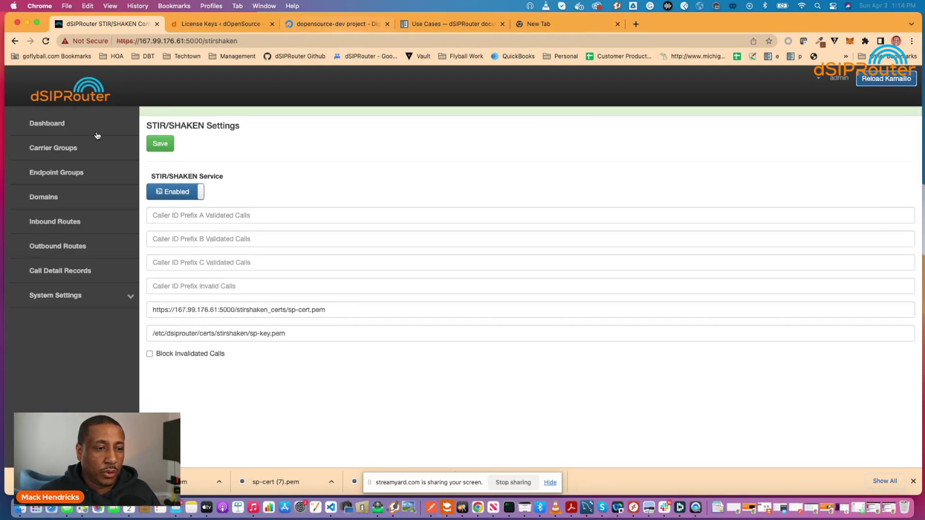
Open the Test Extension endpoint group, reveal and select its password, then switch to Zoiper5
left_click(49, 173)
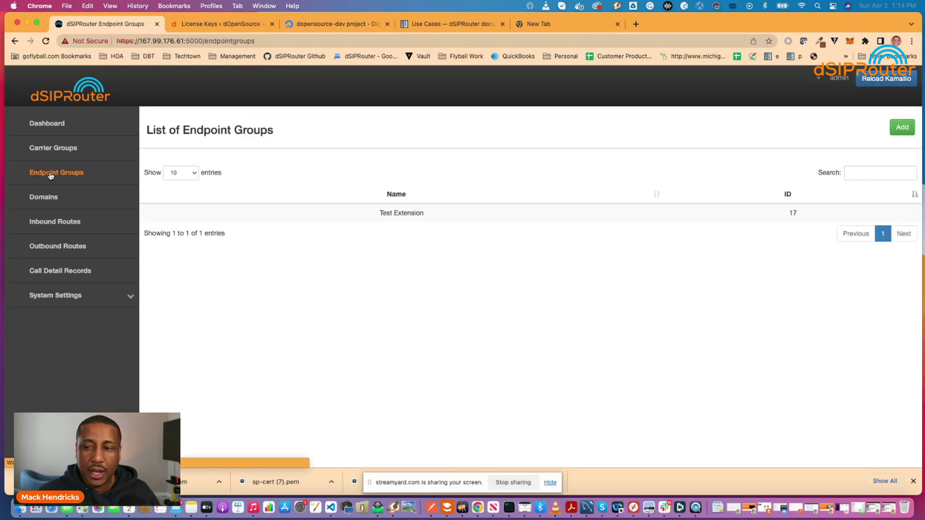
left_click(417, 213)
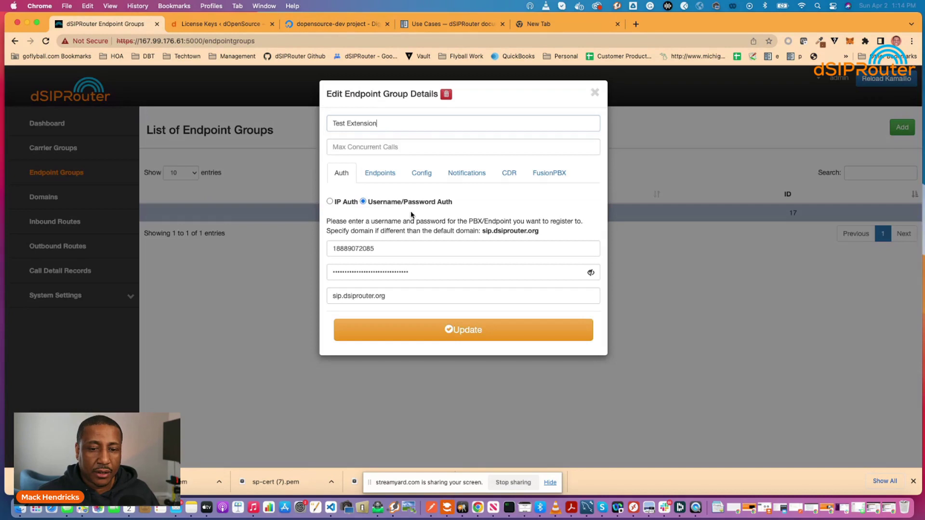
left_click(418, 271)
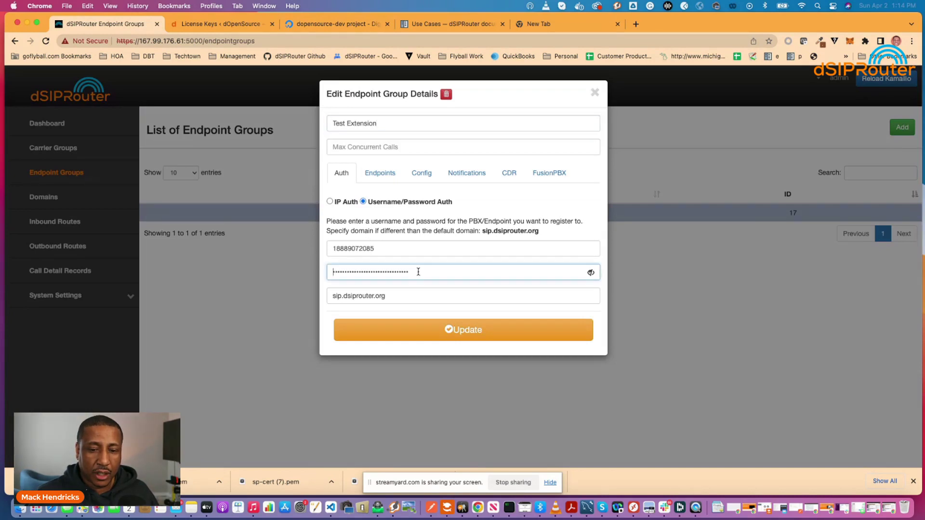
left_click(590, 273)
left_click_drag(462, 272, 310, 271)
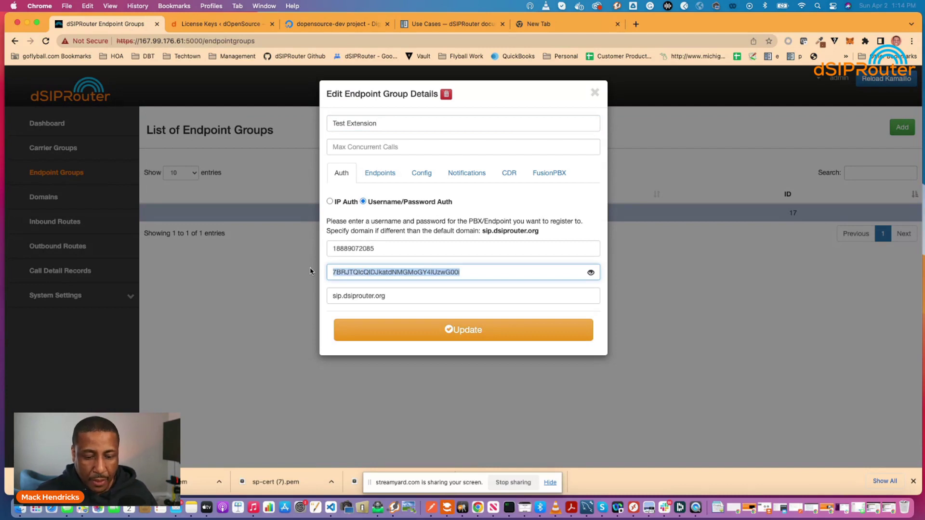
left_click(393, 510)
left_click_drag(29, 24, 48, 25)
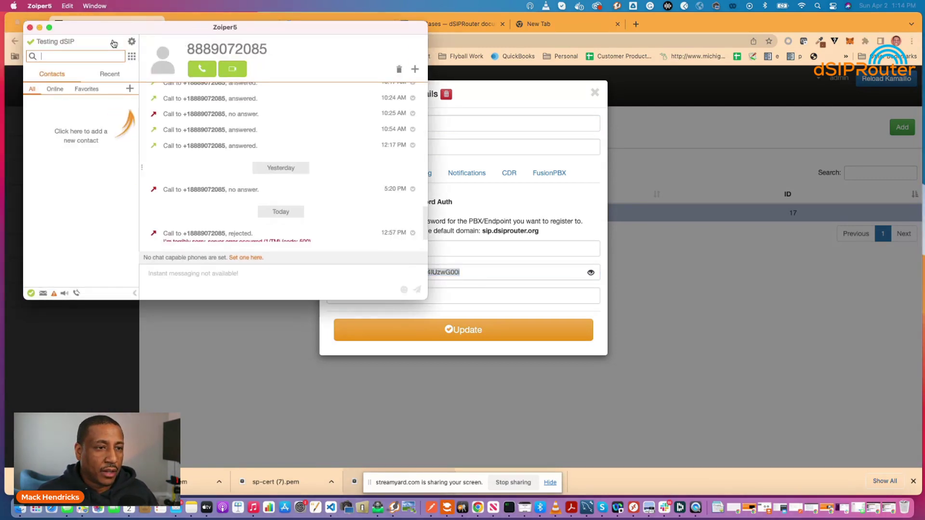
Unregister and re-register the Testing dSIP account in Zoiper5's account settings, then close settings
left_click(131, 42)
left_click(87, 57)
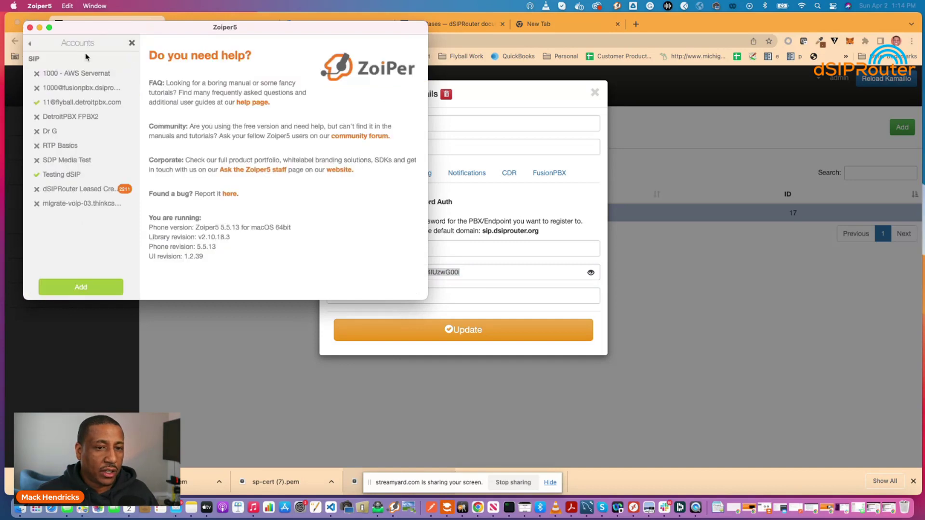
left_click(57, 176)
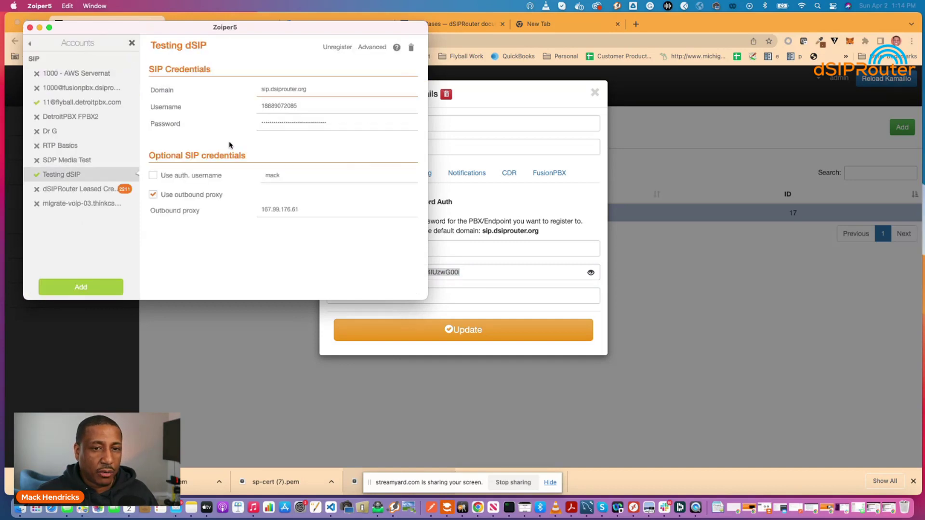
left_click(337, 47)
left_click(335, 48)
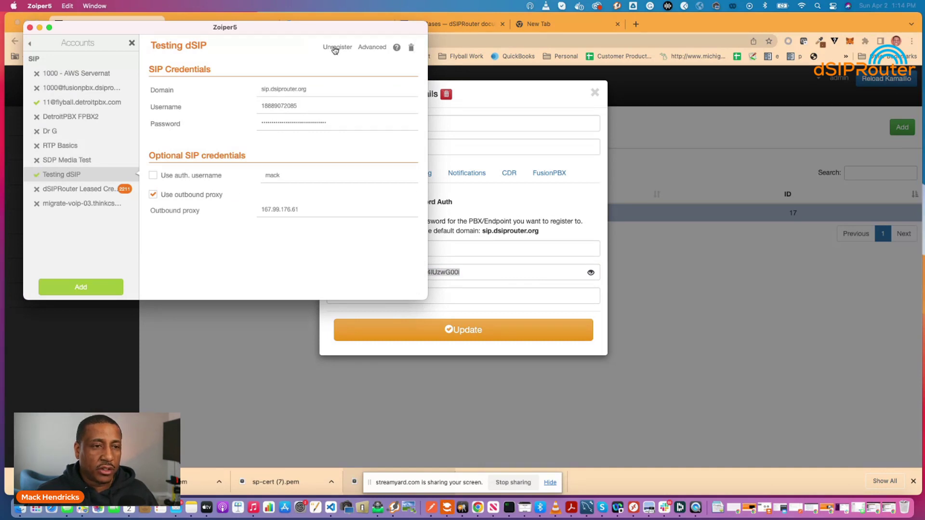
left_click(131, 45)
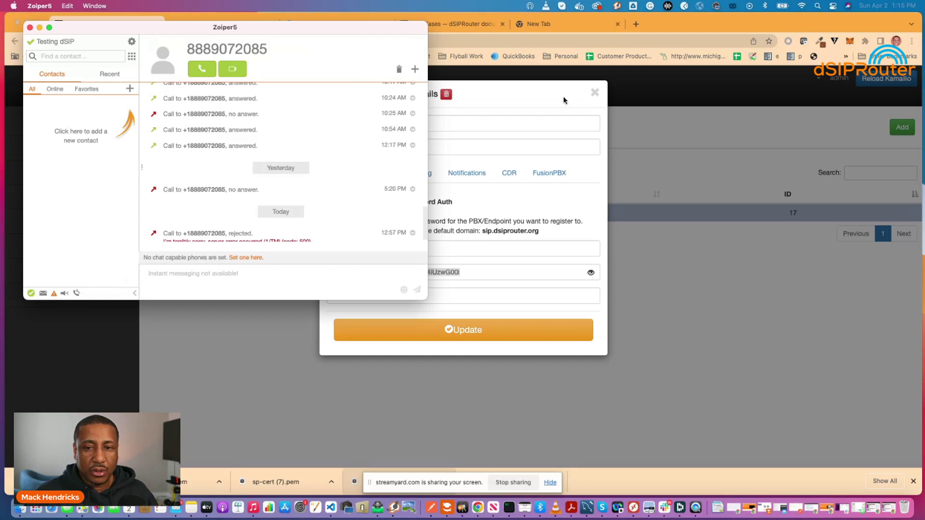
Close dSIPRouter's Edit Endpoint Group dialog without changes and bring Zoiper5 back to the front
left_click(595, 96)
left_click(595, 96)
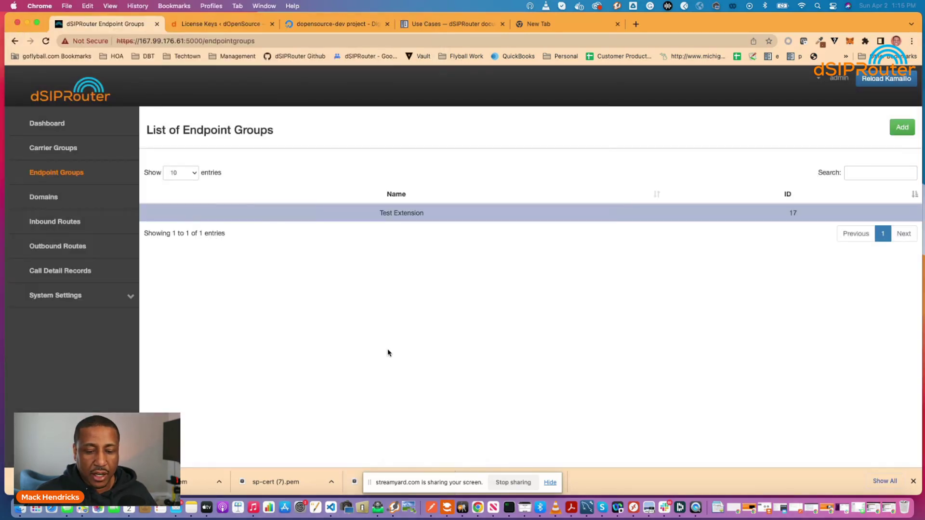
left_click(394, 507)
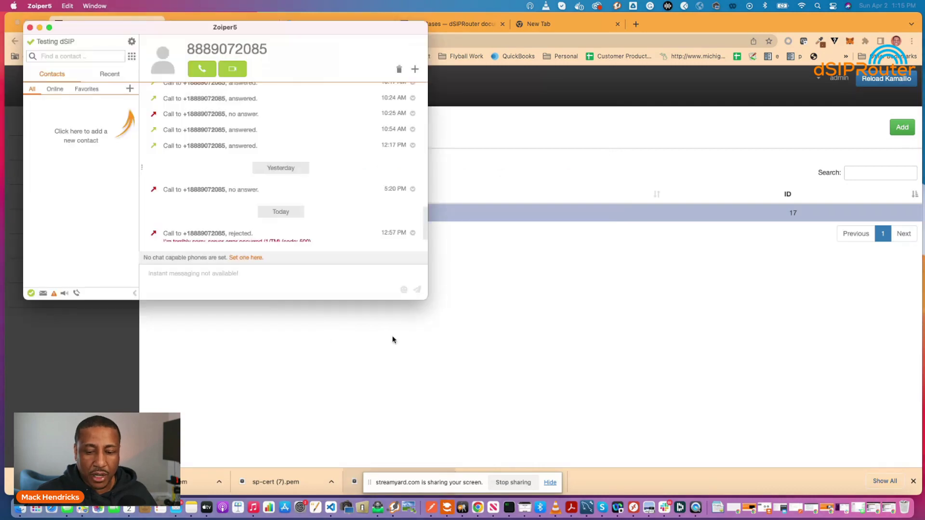
Start sngrep -c in the terminal to capture SIP traffic
left_click(509, 509)
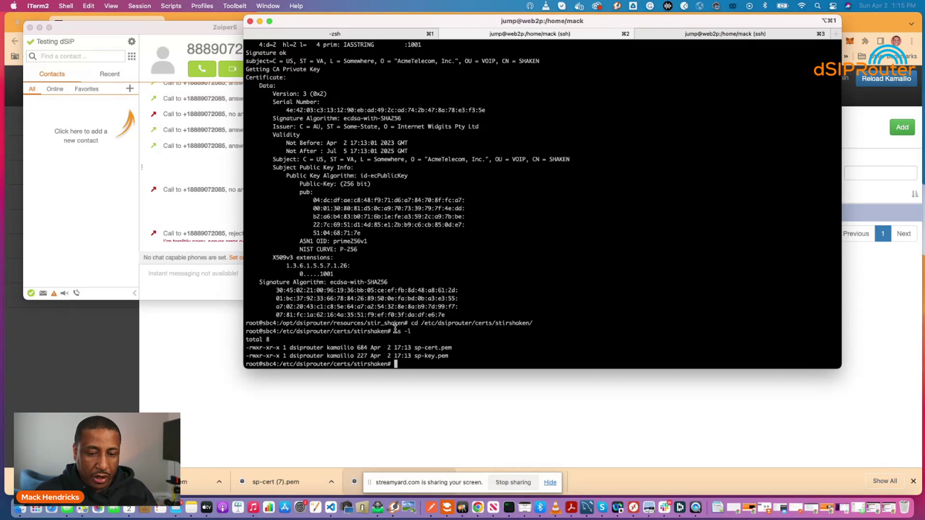
type("sngrep -c")
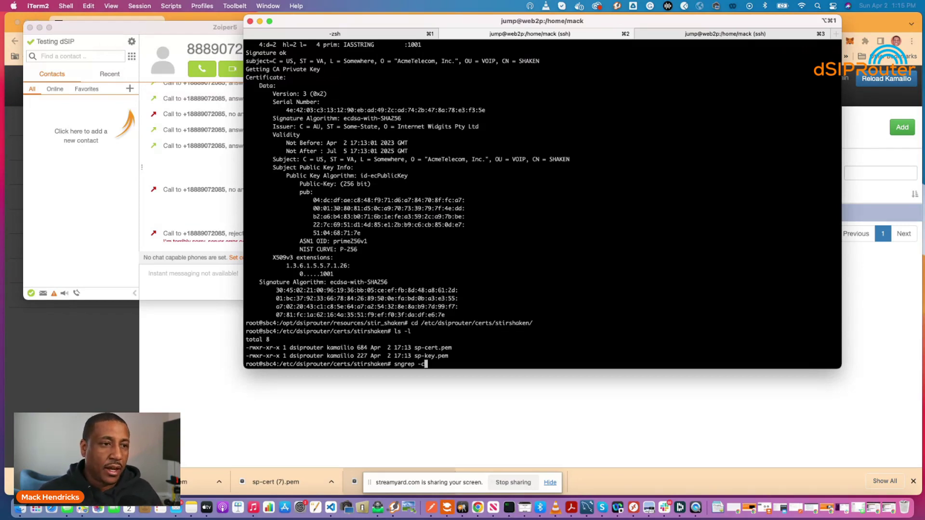
key("Return")
In Zoiper5, enter the test extension's number in the contact search and dial it
left_click(47, 58)
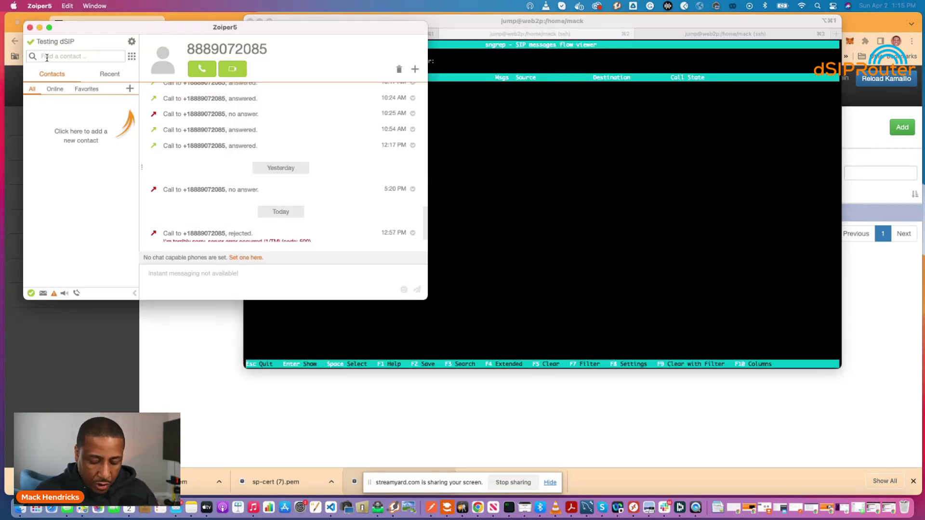
left_click(47, 58)
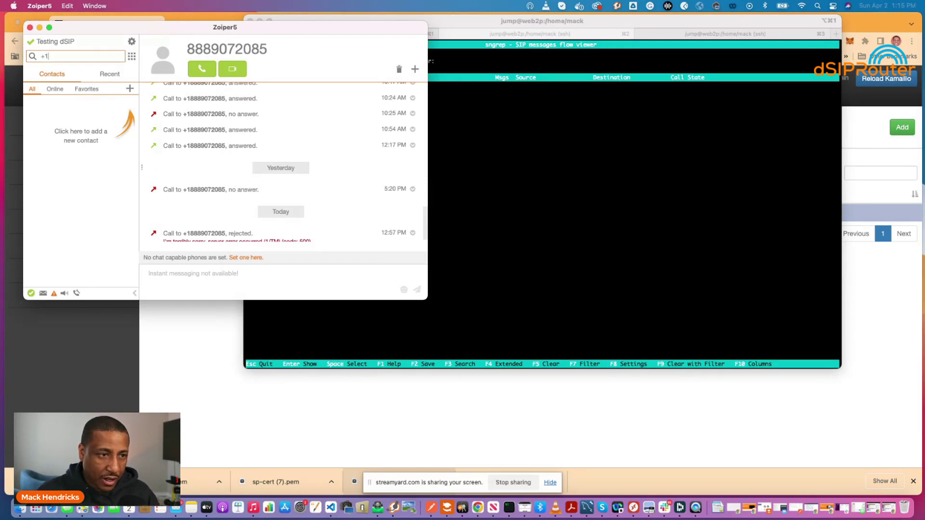
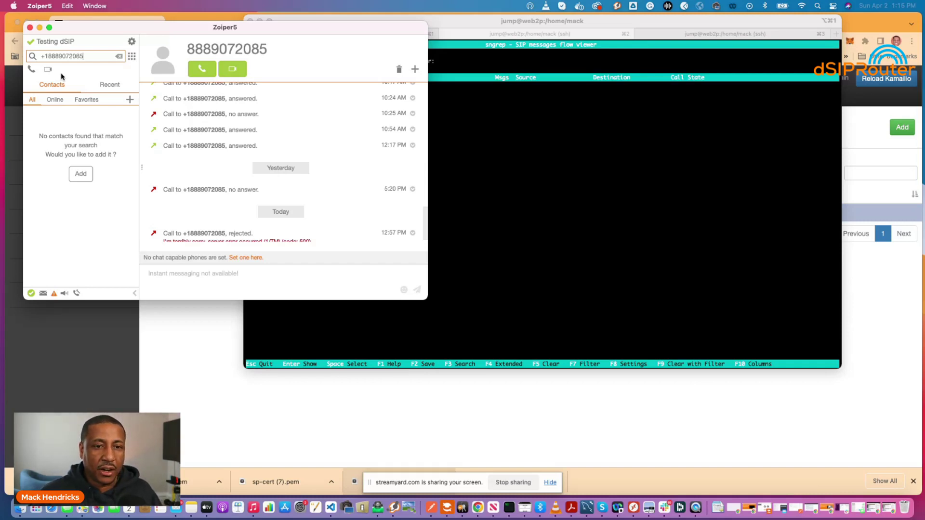
key("Return")
Open the captured call's flow in sngrep and step down to the INVITE forwarded to the carrier
left_click(466, 130)
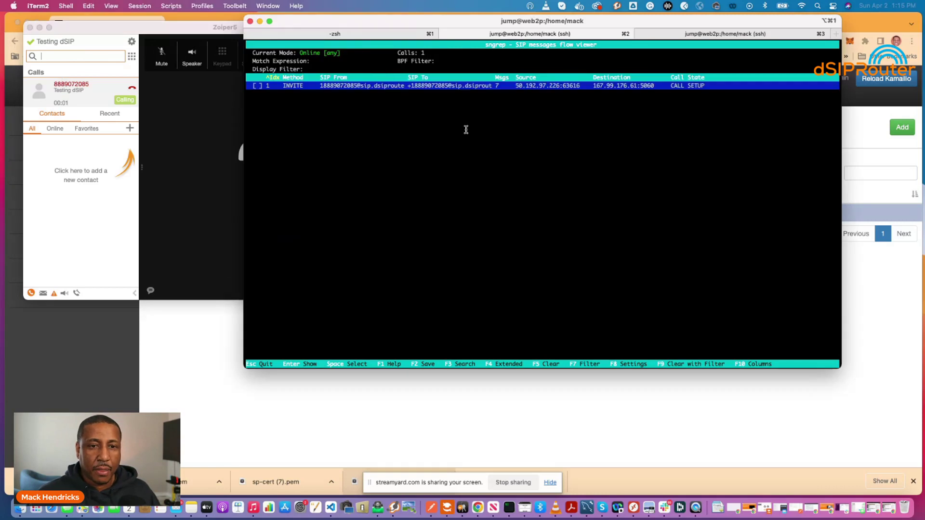
key("Return")
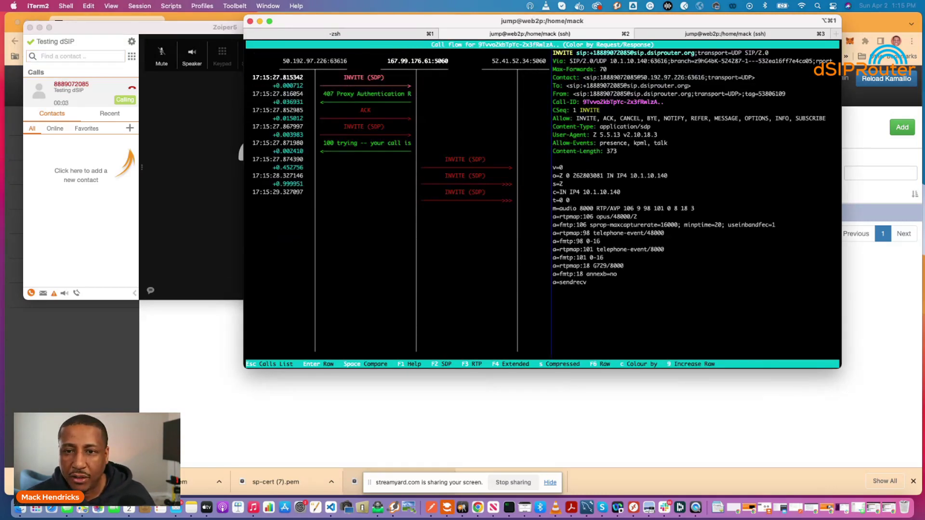
left_click_drag(590, 52, 628, 52)
key("Down")
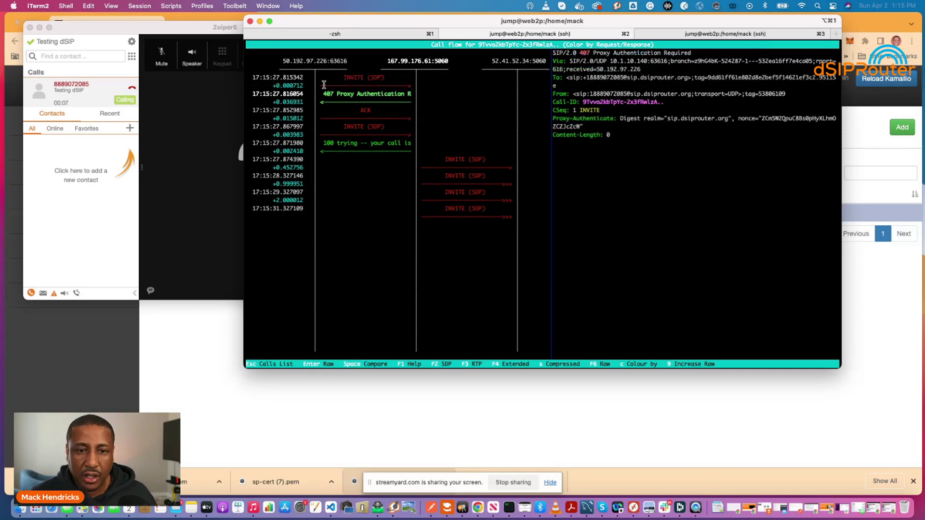
key("Down")
key("Down")
key("Down")
key("Down")
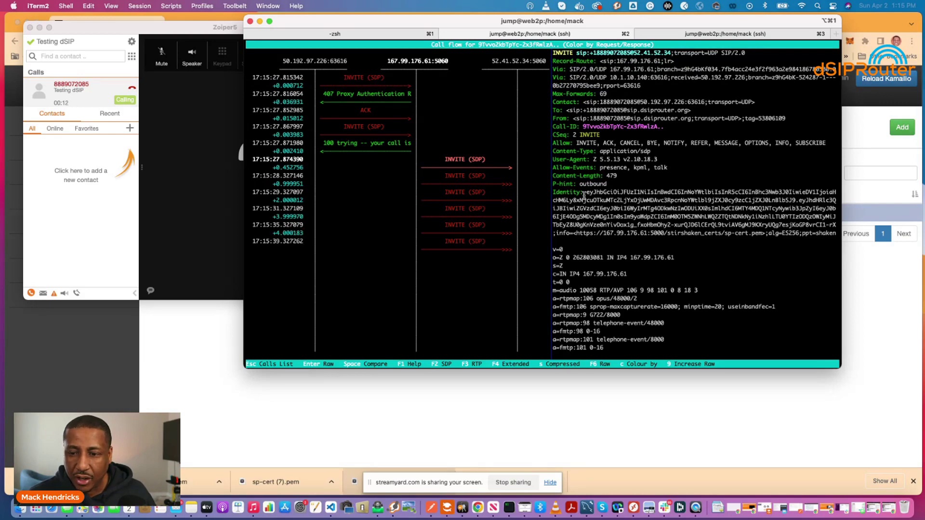
Highlight the Identity header's sp-cert.pem URL, showing the full raw INVITE message
left_click_drag(550, 191, 742, 236)
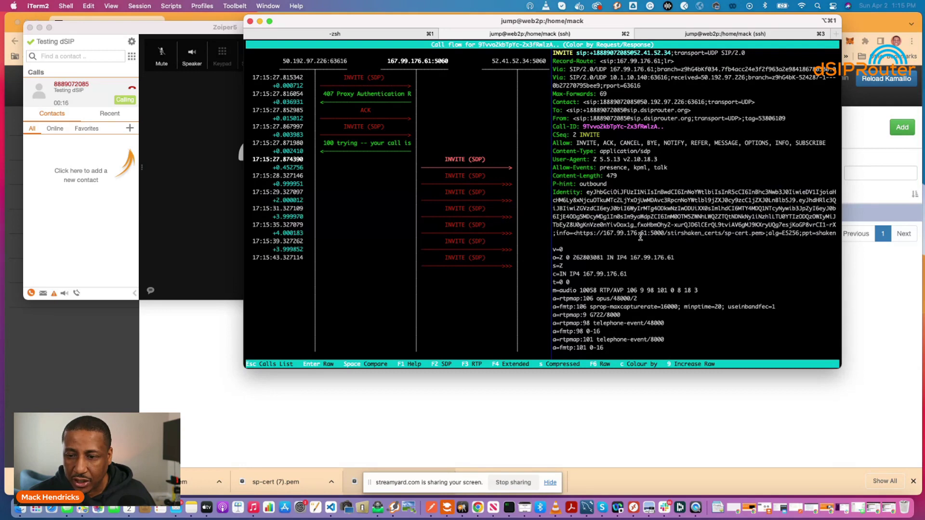
left_click_drag(576, 235, 760, 235)
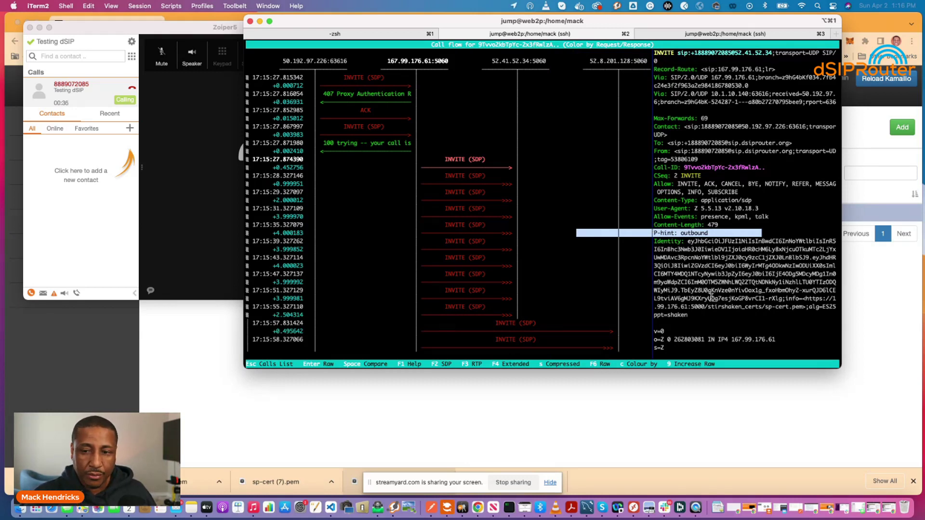
key("Return")
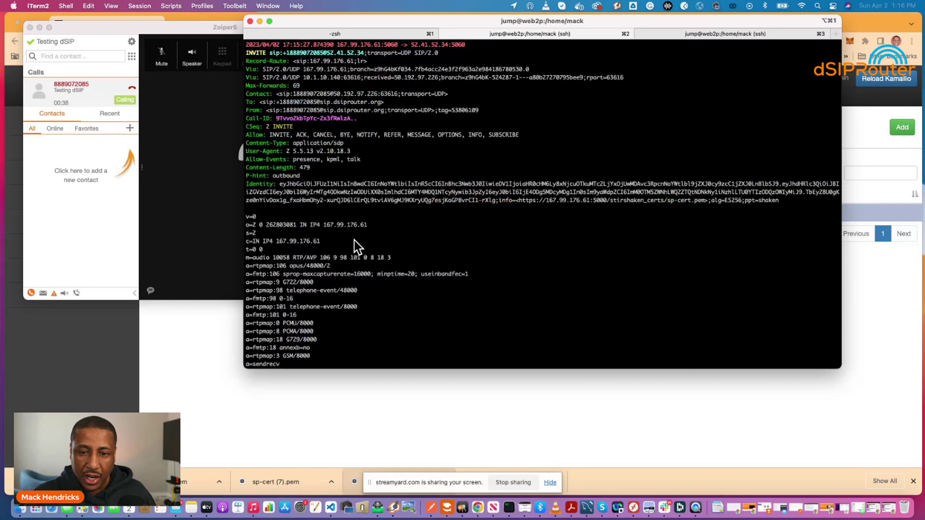
left_click_drag(517, 202, 704, 202)
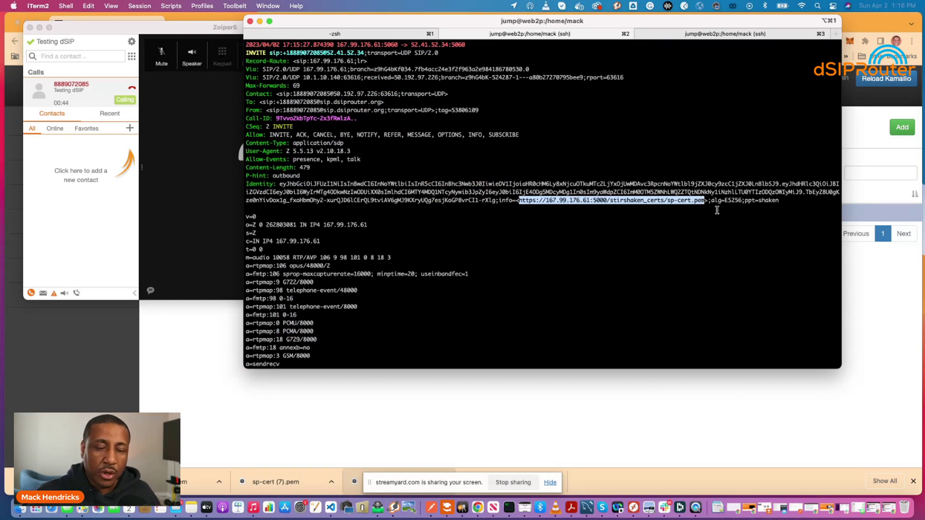